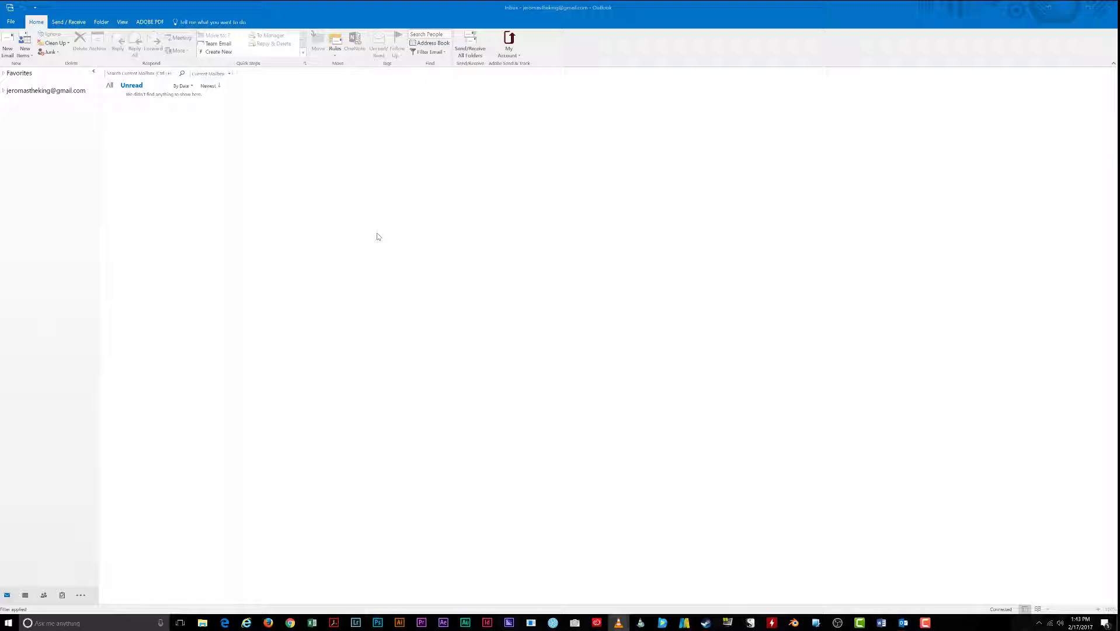
Browse New Items to the Choose Form dialog and dismiss it.
{"action": "left_click", "coordinate": [30, 55]}
{"action": "mouse_move", "coordinate": [42, 129]}
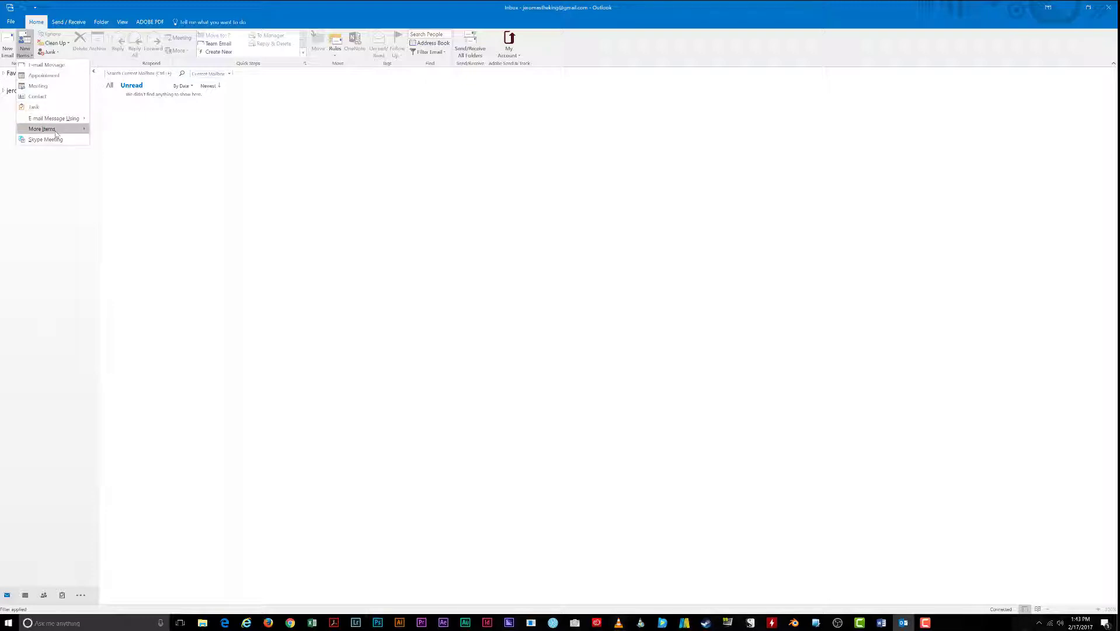
{"action": "left_click", "coordinate": [123, 171]}
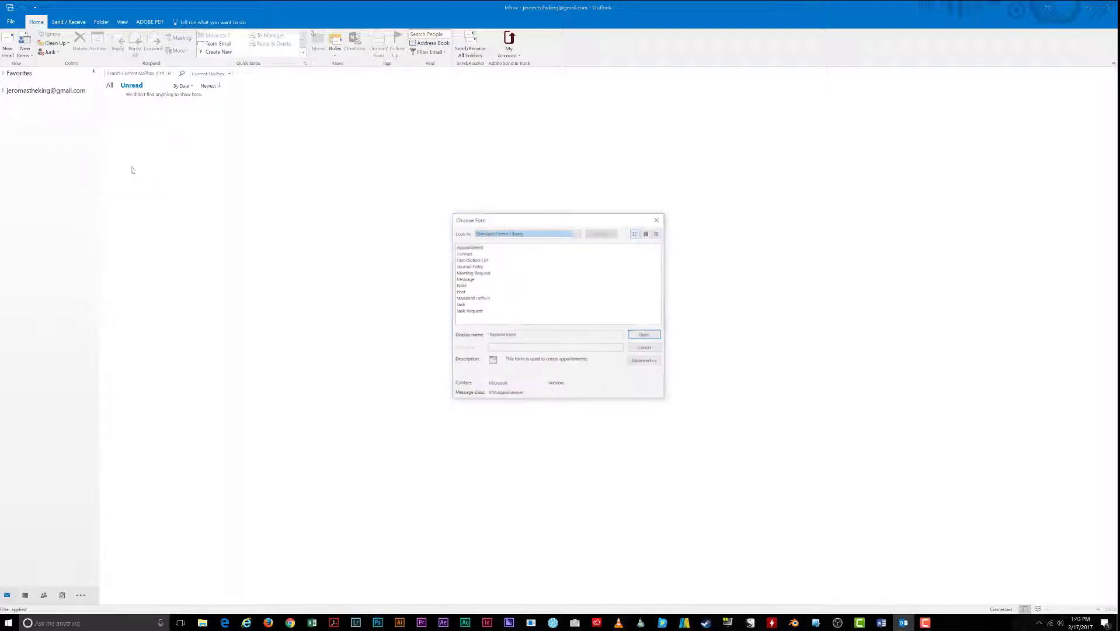
{"action": "left_click", "coordinate": [658, 219]}
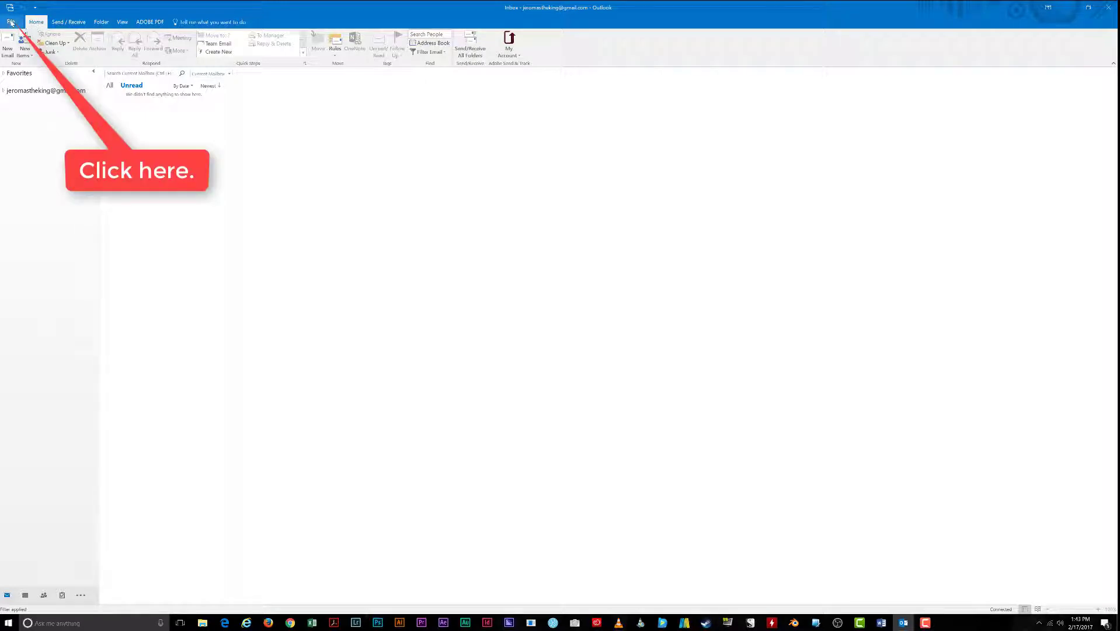
Reach the Customize Ribbon page through File > Options.
{"action": "left_click", "coordinate": [13, 23]}
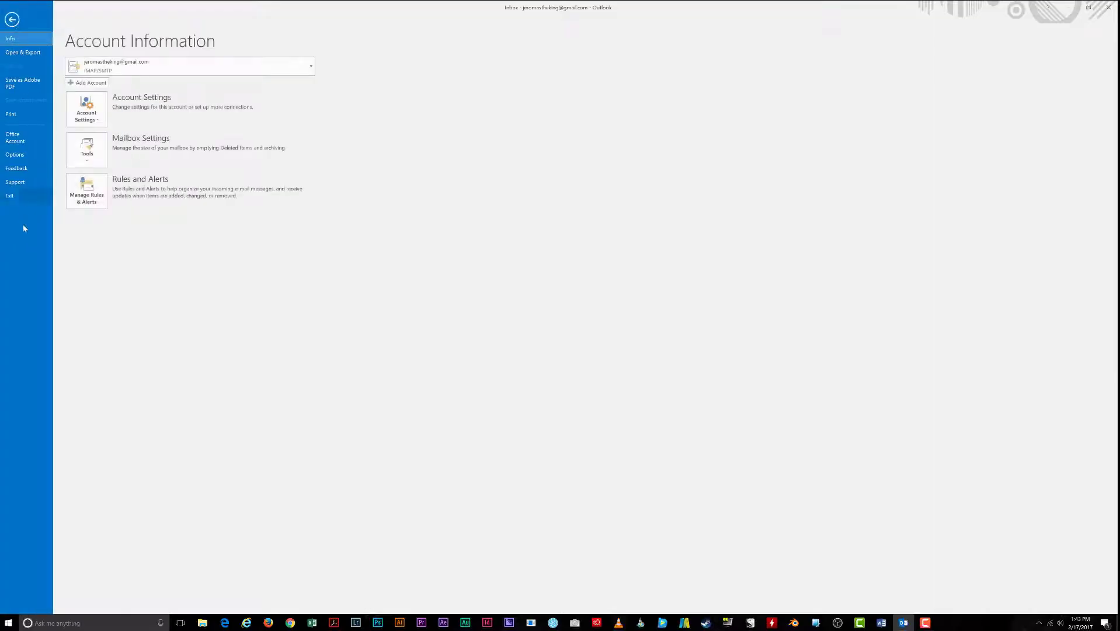
{"action": "left_click", "coordinate": [35, 156]}
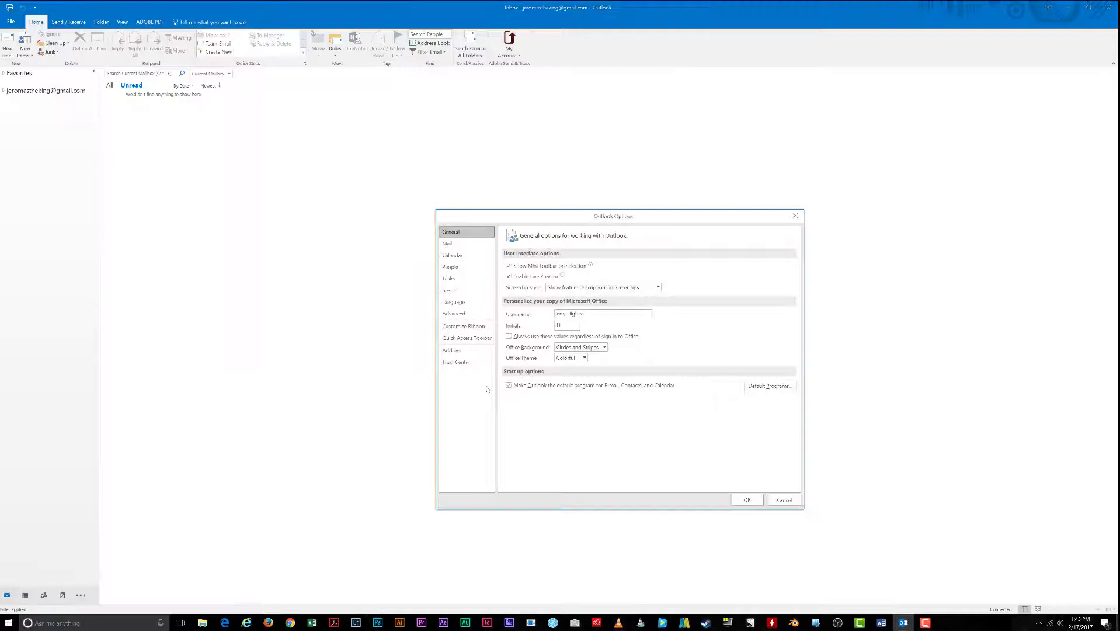
{"action": "left_click", "coordinate": [473, 328]}
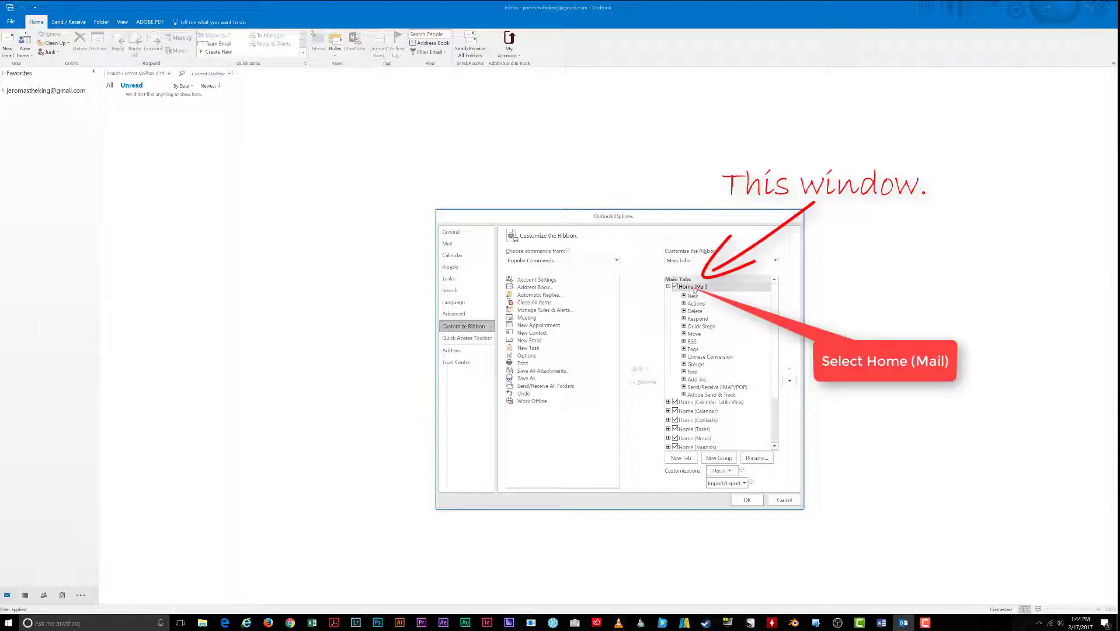
Add a New Group (Custom) to Home (Mail) and move it just below the New group.
{"action": "left_click", "coordinate": [696, 288]}
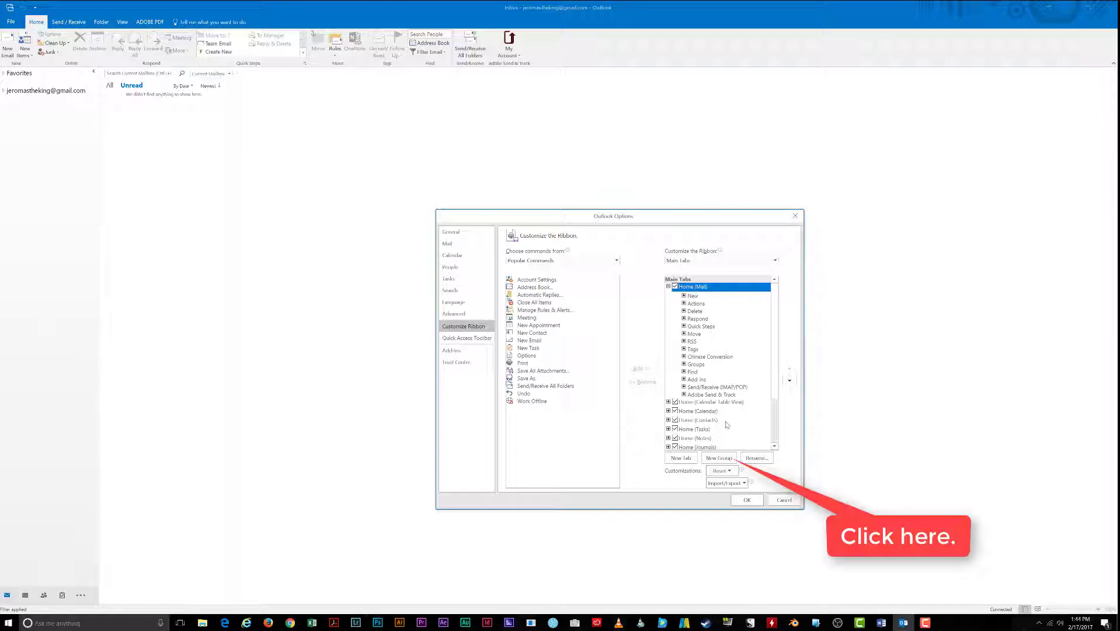
{"action": "left_click", "coordinate": [719, 458]}
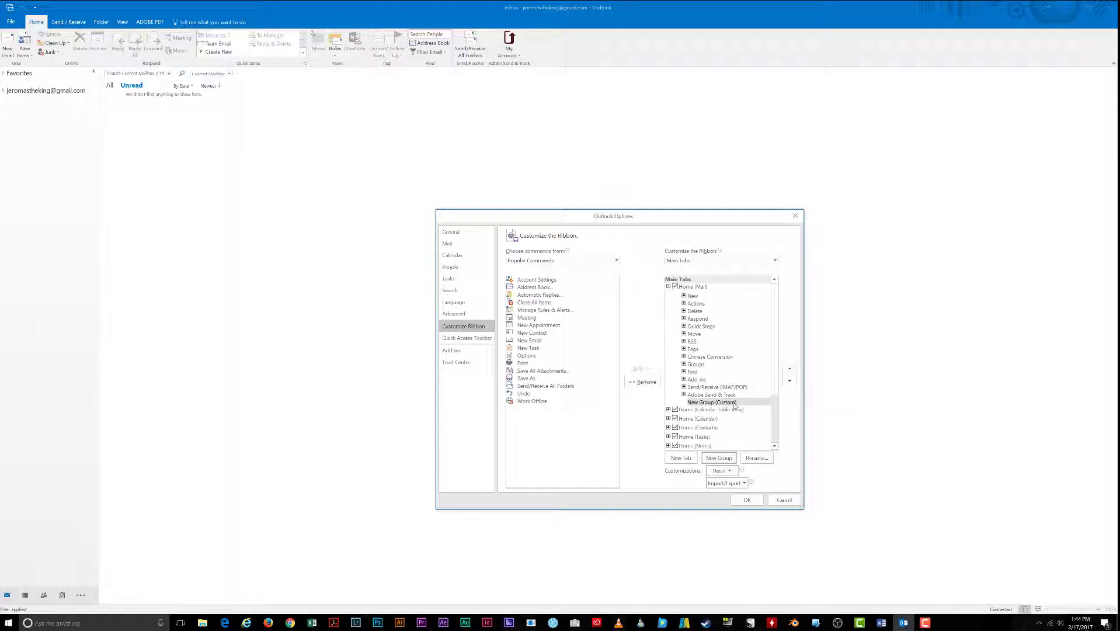
{"action": "left_click", "coordinate": [704, 406]}
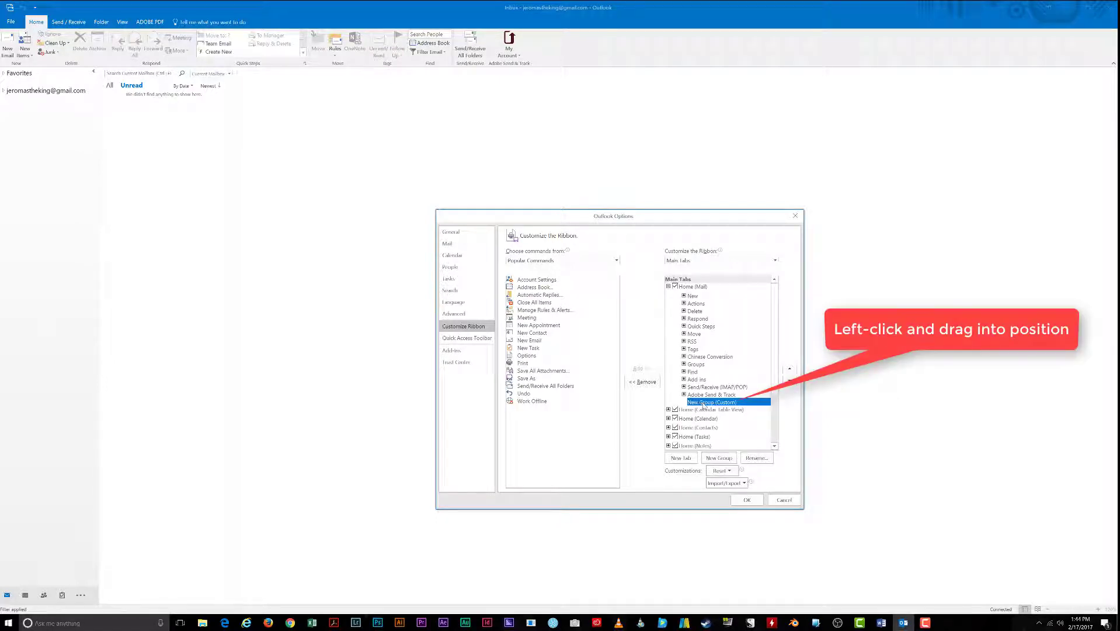
{"action": "left_click_drag", "start_coordinate": [704, 406], "coordinate": [707, 306]}
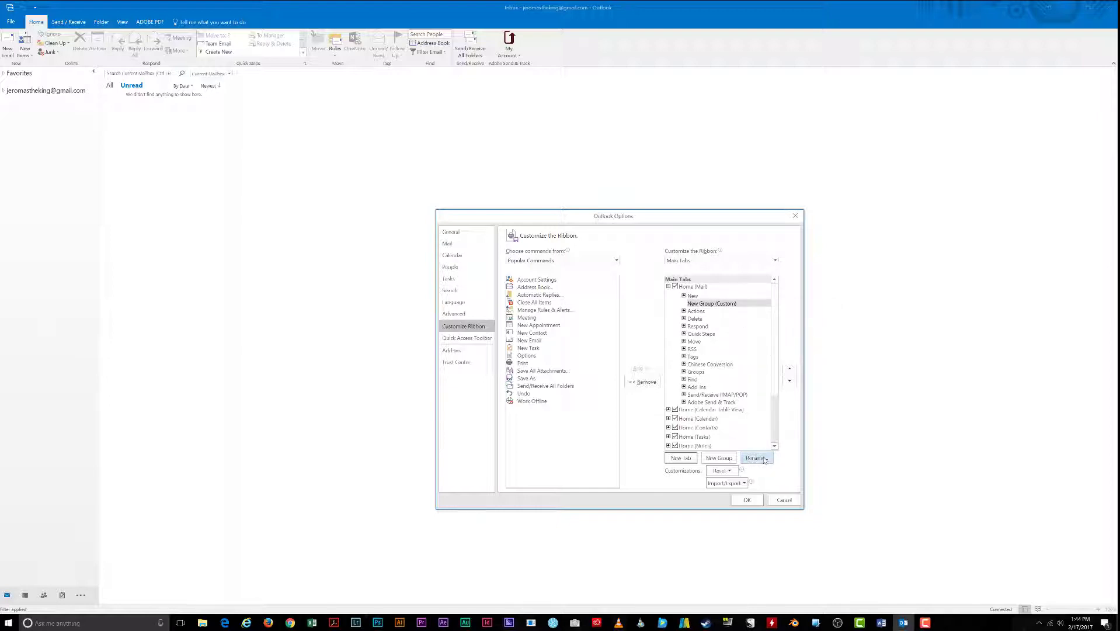
Rename New Group (Custom) to 'Form Emails'.
{"action": "left_click", "coordinate": [723, 305]}
{"action": "left_click", "coordinate": [756, 458]}
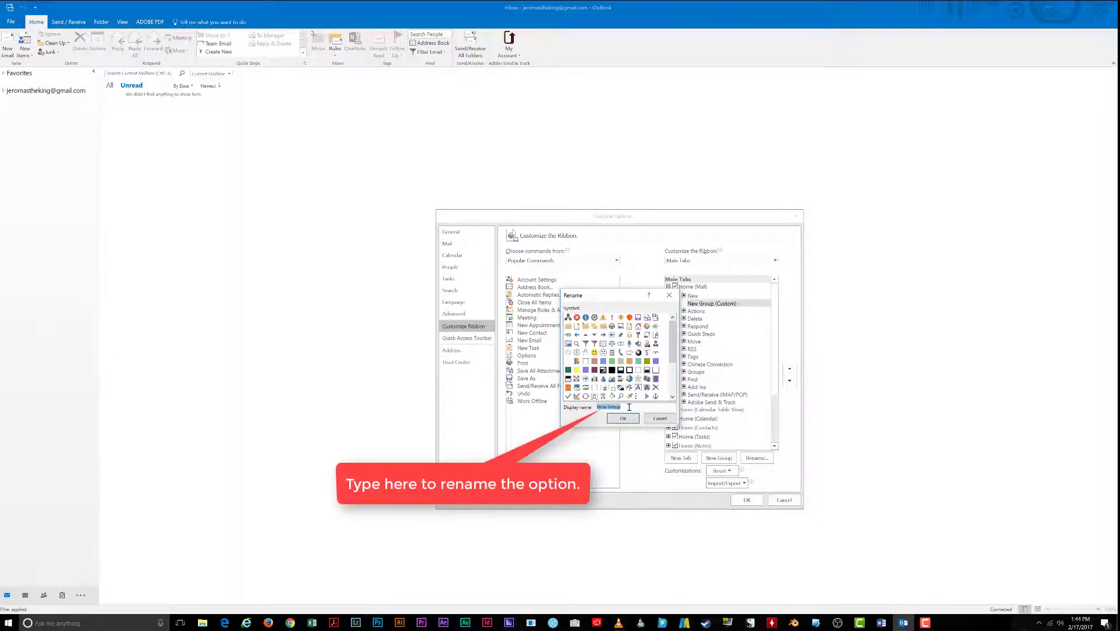
{"action": "key", "text": "BackSpace"}
{"action": "type", "text": "rm Emails"}
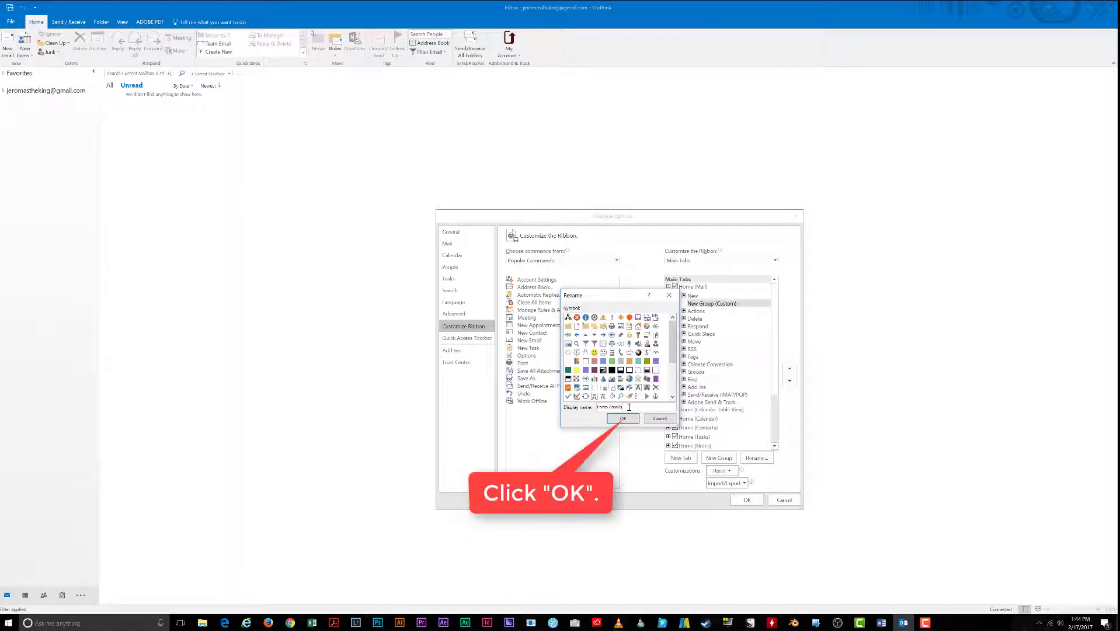
{"action": "left_click", "coordinate": [623, 419]}
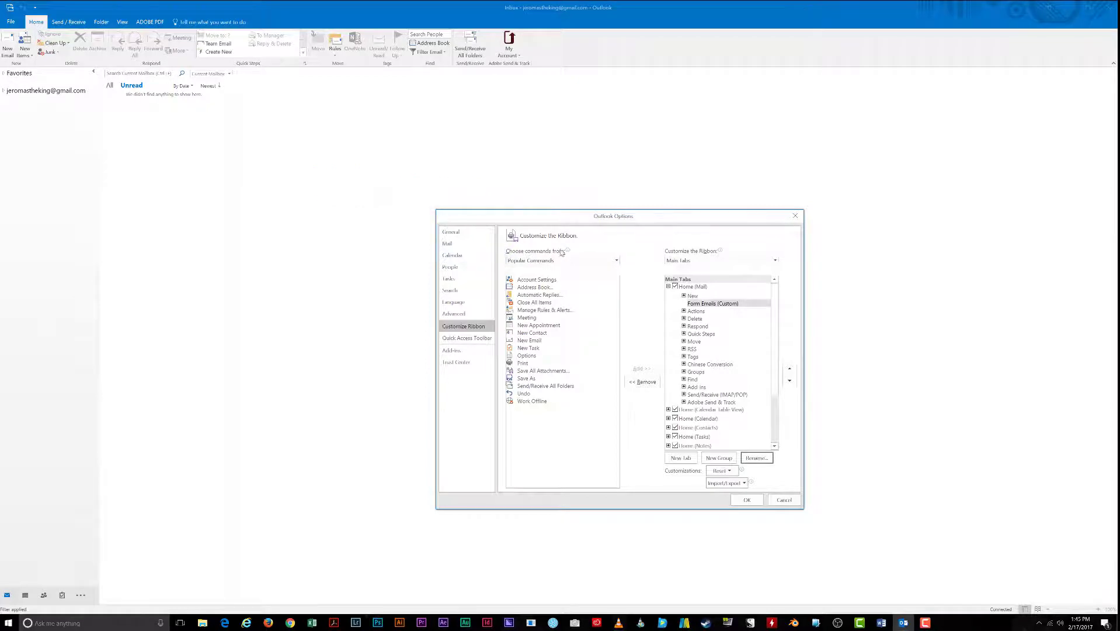
From All Commands, add Choose Form into the Form Emails (Custom) group.
{"action": "left_click", "coordinate": [616, 260]}
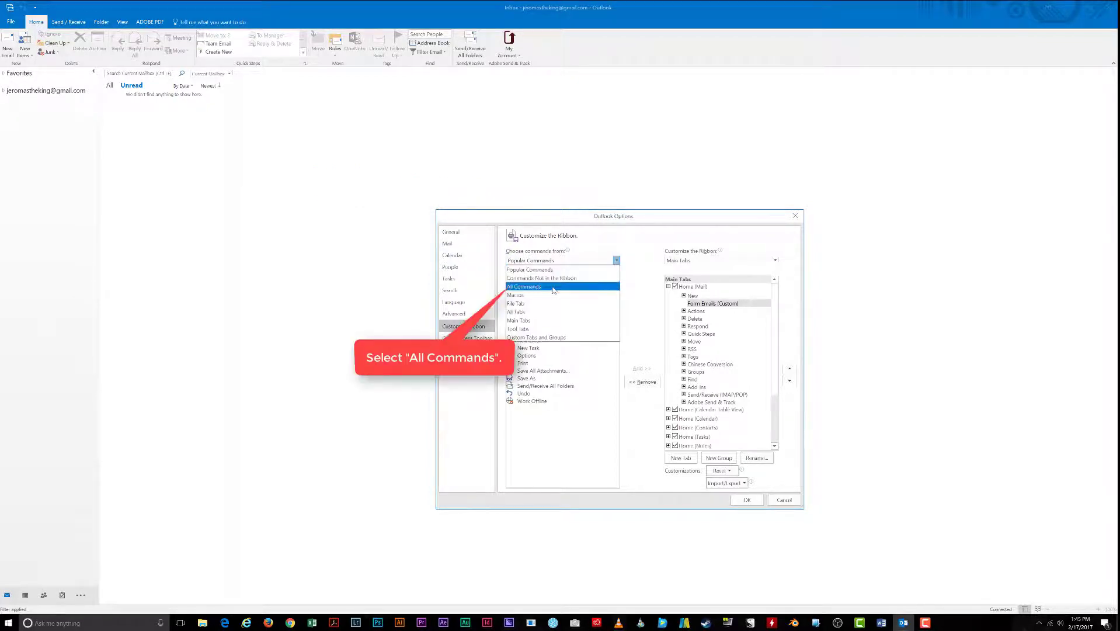
{"action": "left_click", "coordinate": [553, 288]}
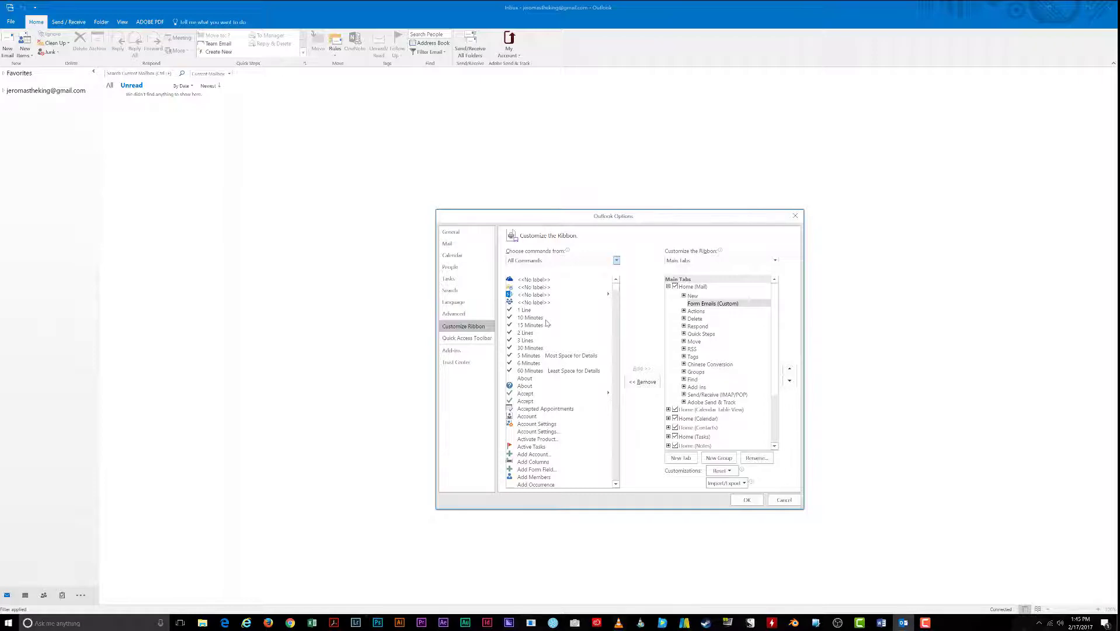
{"action": "scroll", "coordinate": [546, 323], "scroll_direction": "down", "scroll_amount": 5}
{"action": "scroll", "coordinate": [549, 338], "scroll_direction": "down", "scroll_amount": 5}
{"action": "scroll", "coordinate": [551, 355], "scroll_direction": "down", "scroll_amount": 5}
{"action": "scroll", "coordinate": [555, 376], "scroll_direction": "down", "scroll_amount": 5}
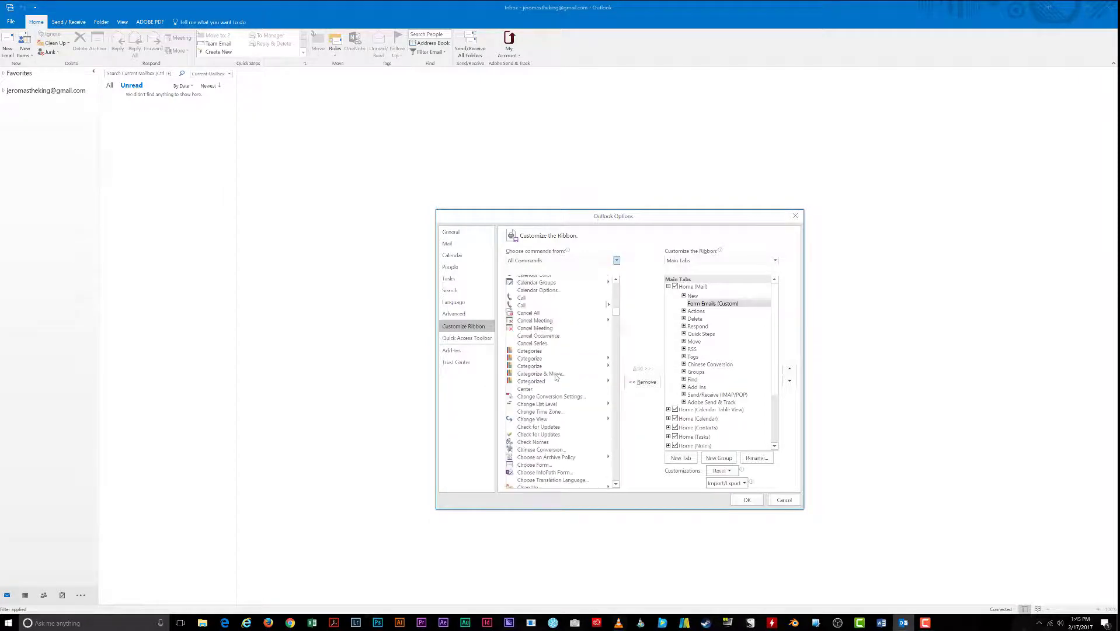
{"action": "scroll", "coordinate": [555, 378], "scroll_direction": "down", "scroll_amount": 3}
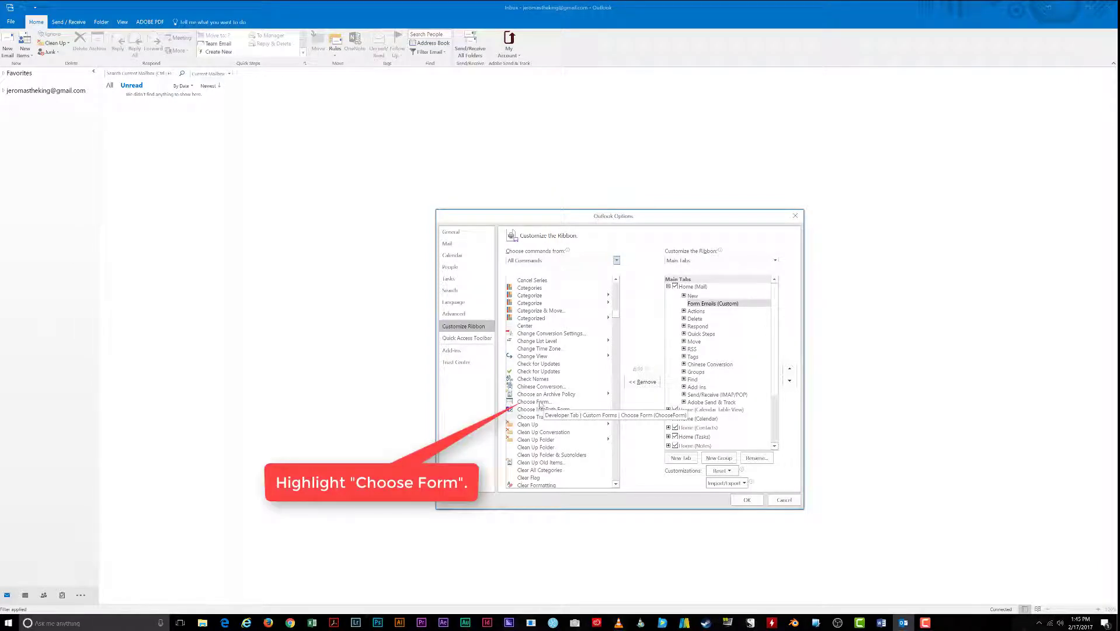
{"action": "left_click", "coordinate": [541, 404]}
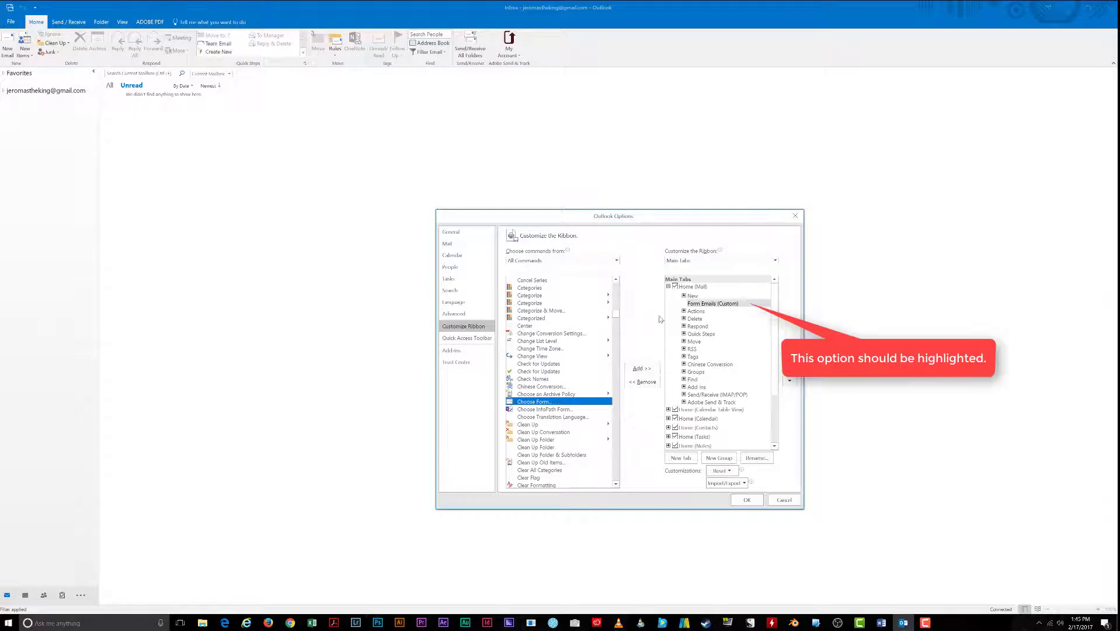
{"action": "left_click", "coordinate": [707, 303]}
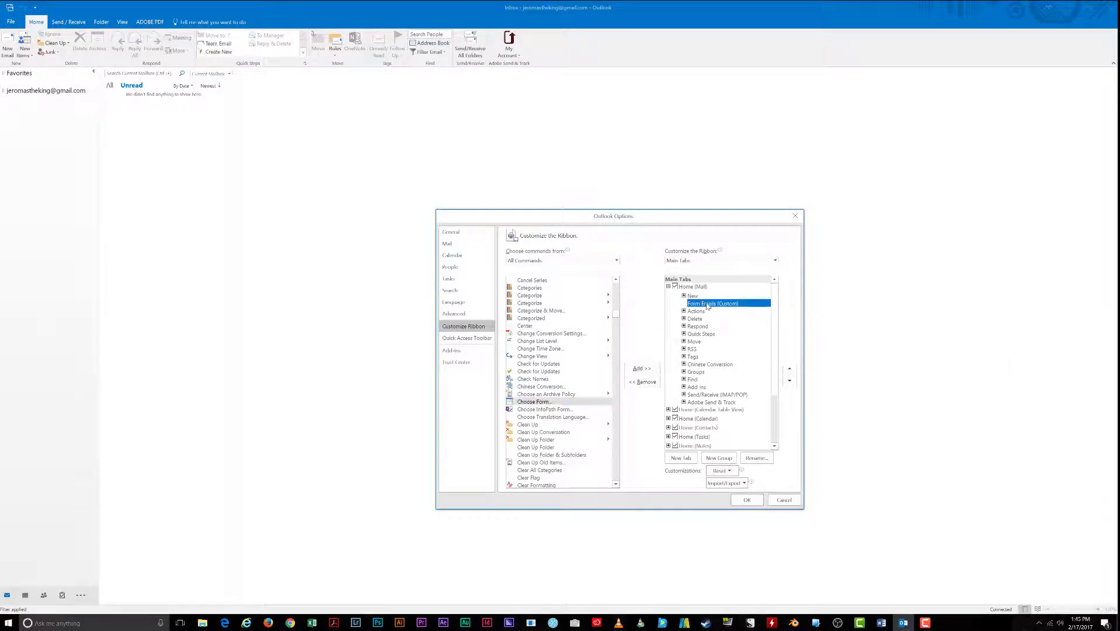
{"action": "left_click", "coordinate": [643, 369]}
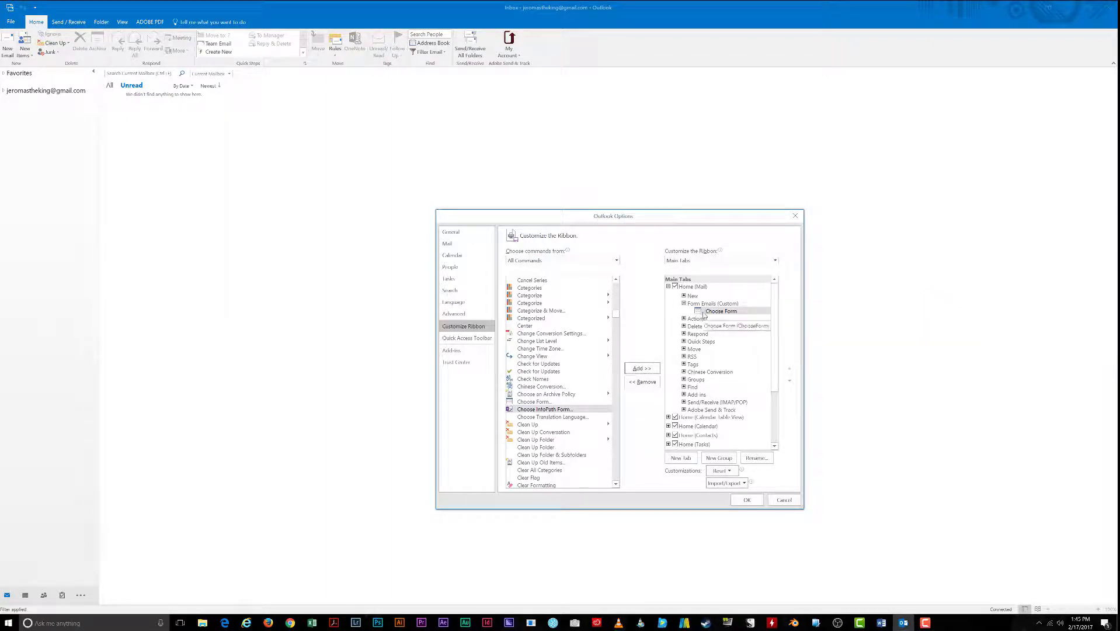
Give Choose Form the funnel symbol and confirm Outlook Options to apply the ribbon changes.
{"action": "left_click", "coordinate": [718, 312]}
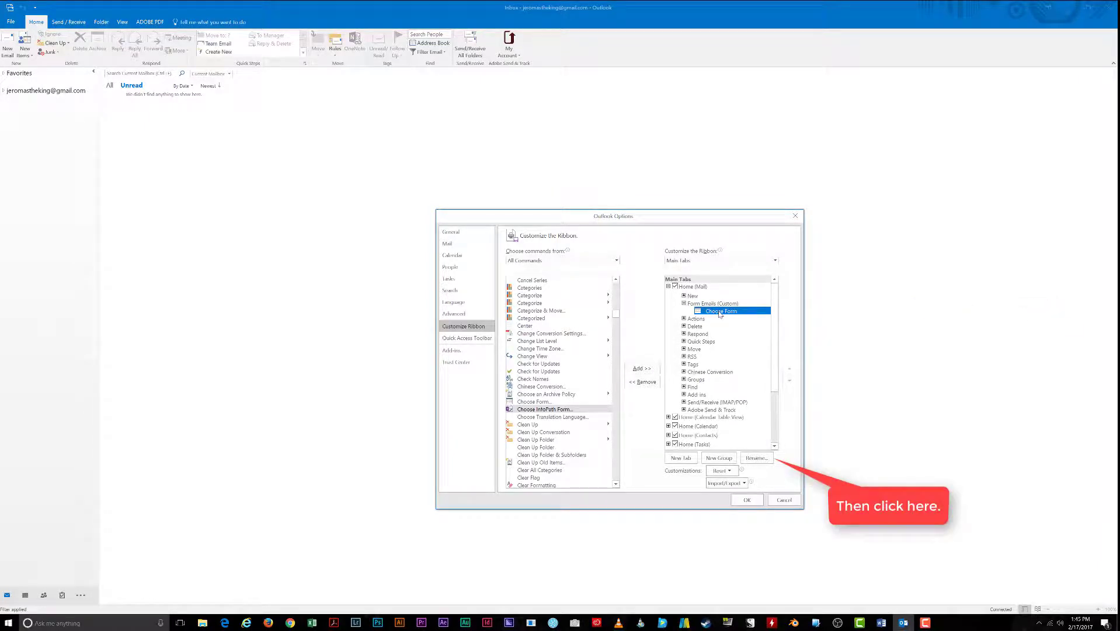
{"action": "left_click", "coordinate": [755, 457]}
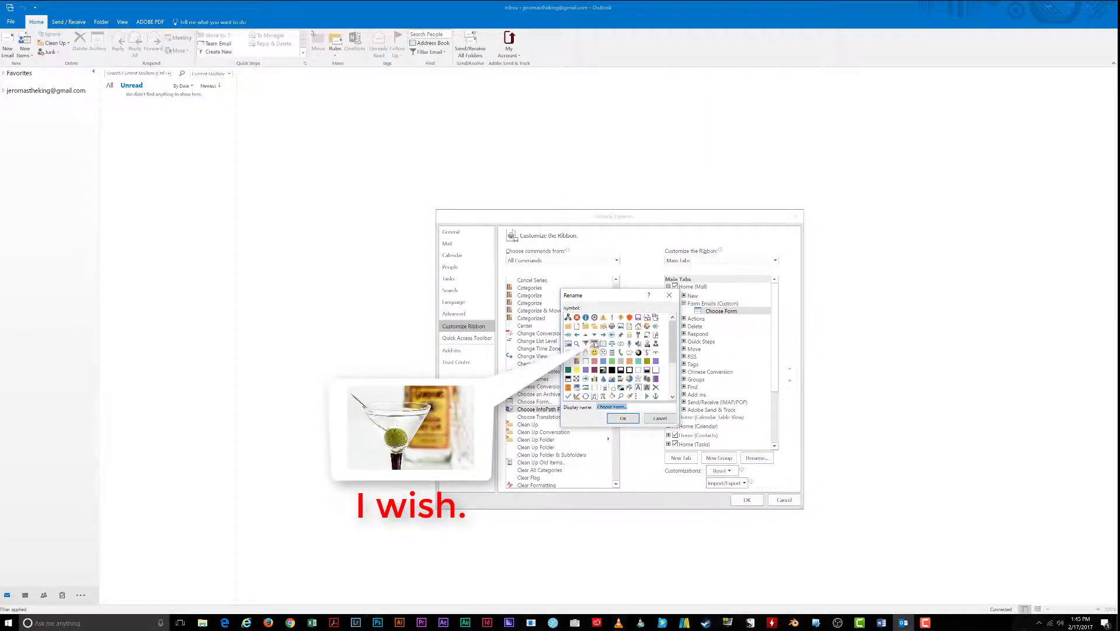
{"action": "left_click", "coordinate": [595, 345]}
{"action": "left_click", "coordinate": [623, 418]}
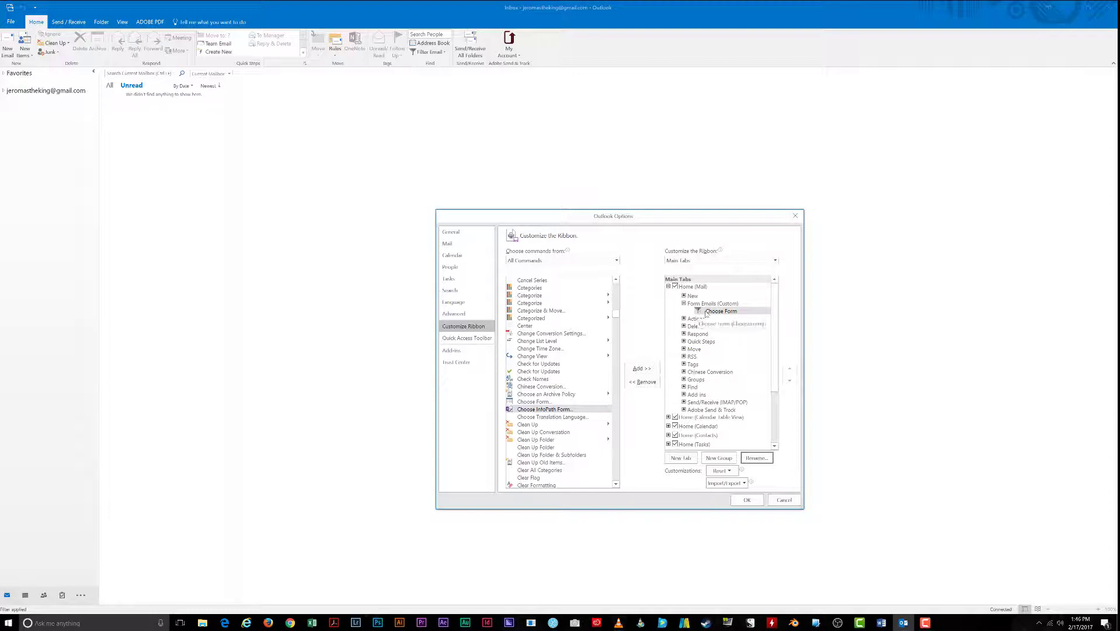
{"action": "left_click", "coordinate": [746, 500]}
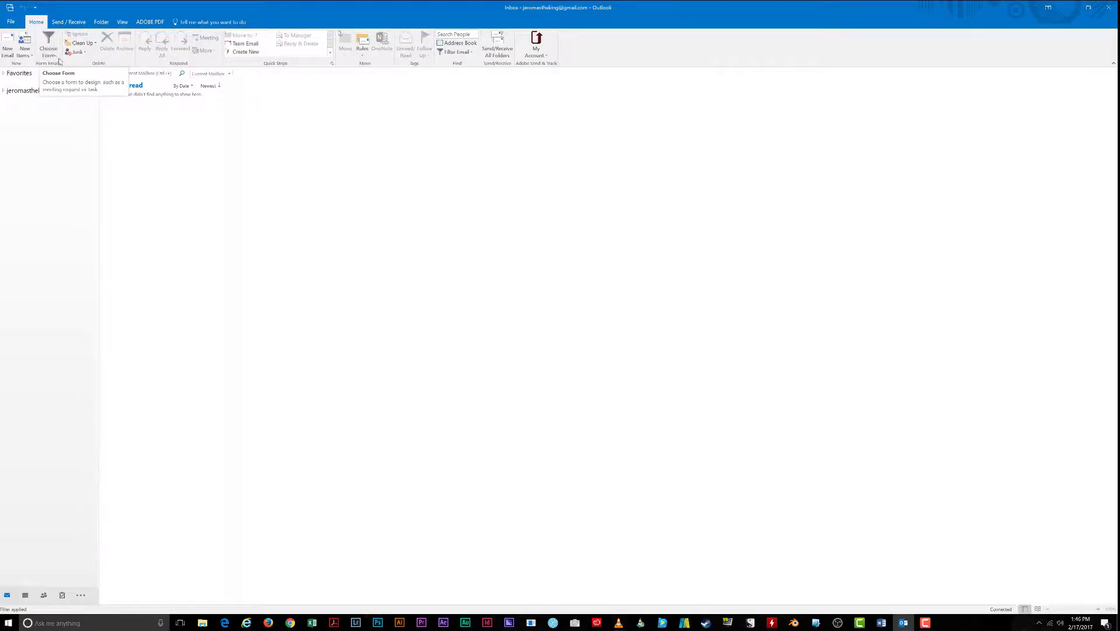
{"action": "left_click", "coordinate": [49, 46]}
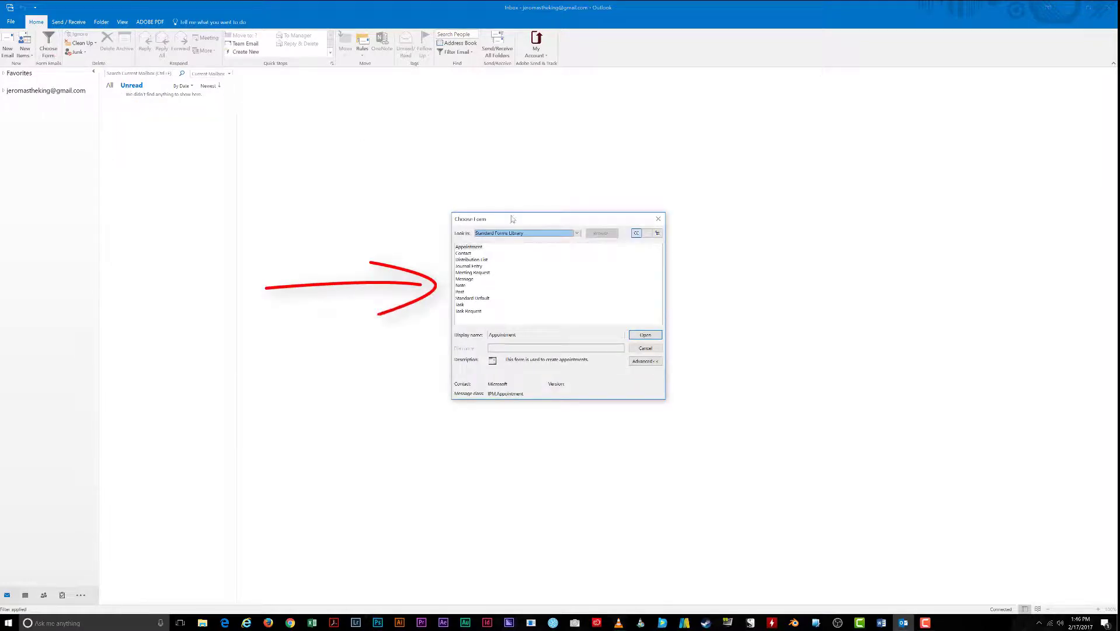
{"action": "left_click", "coordinate": [577, 233]}
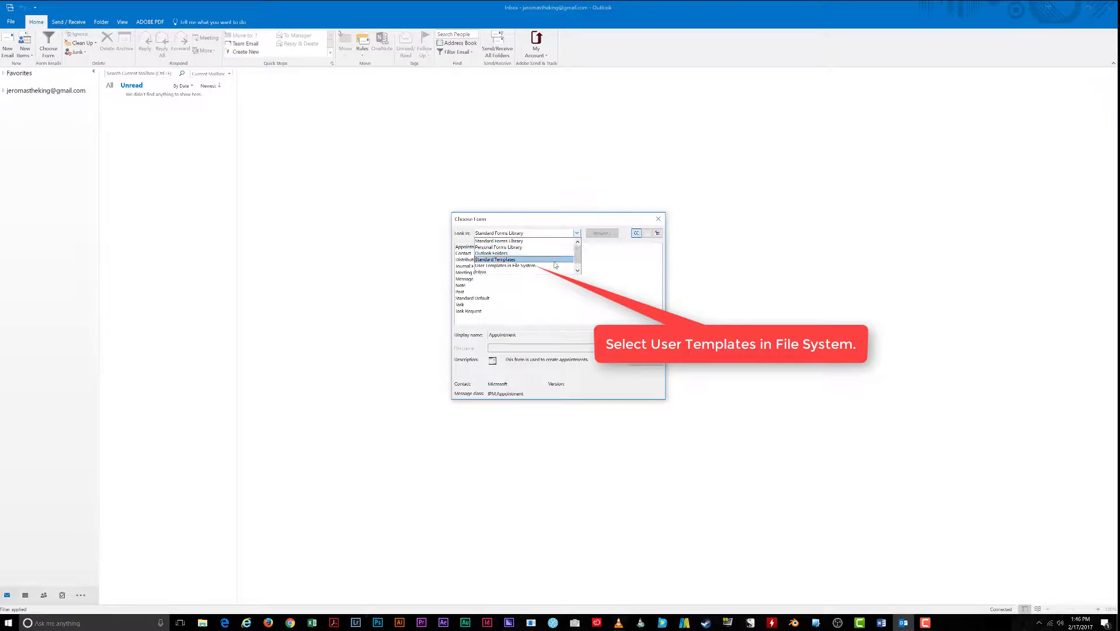
{"action": "left_click", "coordinate": [555, 264]}
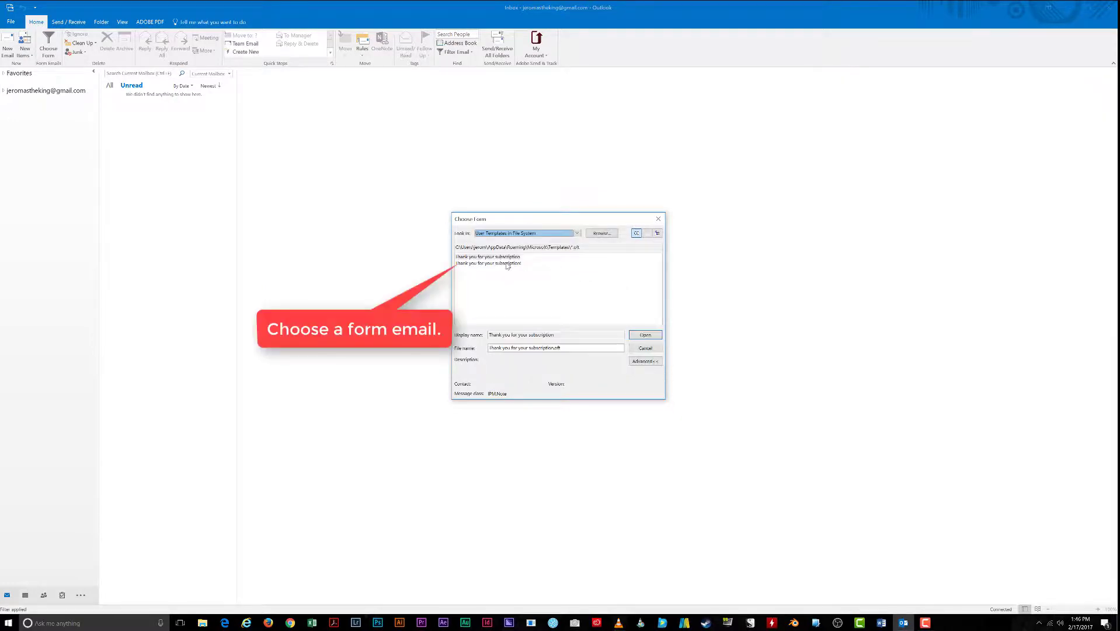
{"action": "left_click", "coordinate": [507, 264]}
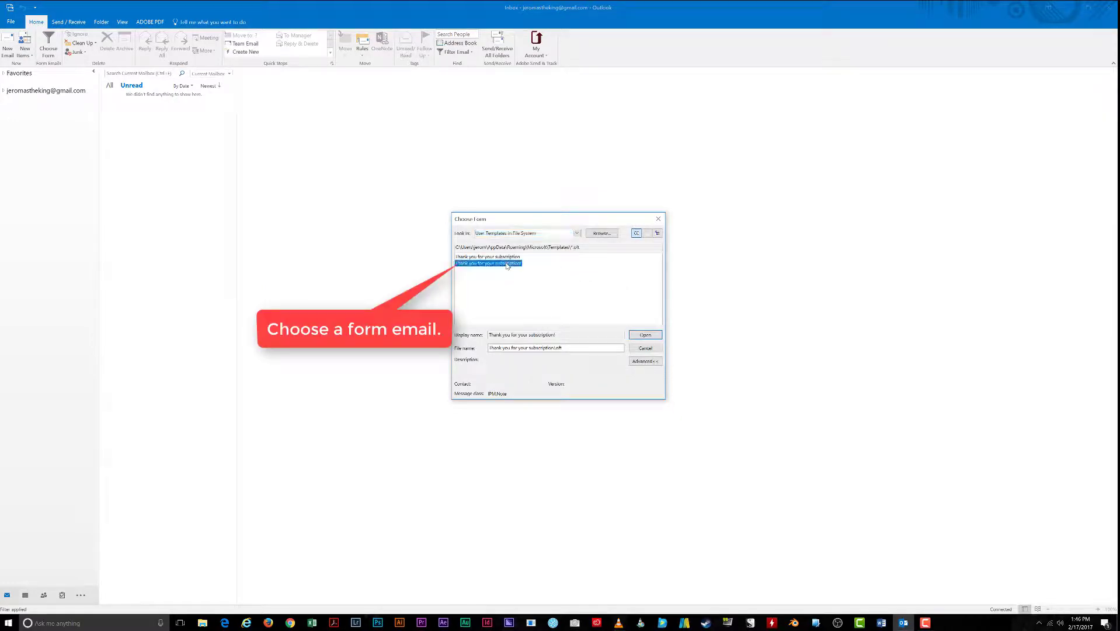
{"action": "left_click", "coordinate": [645, 335]}
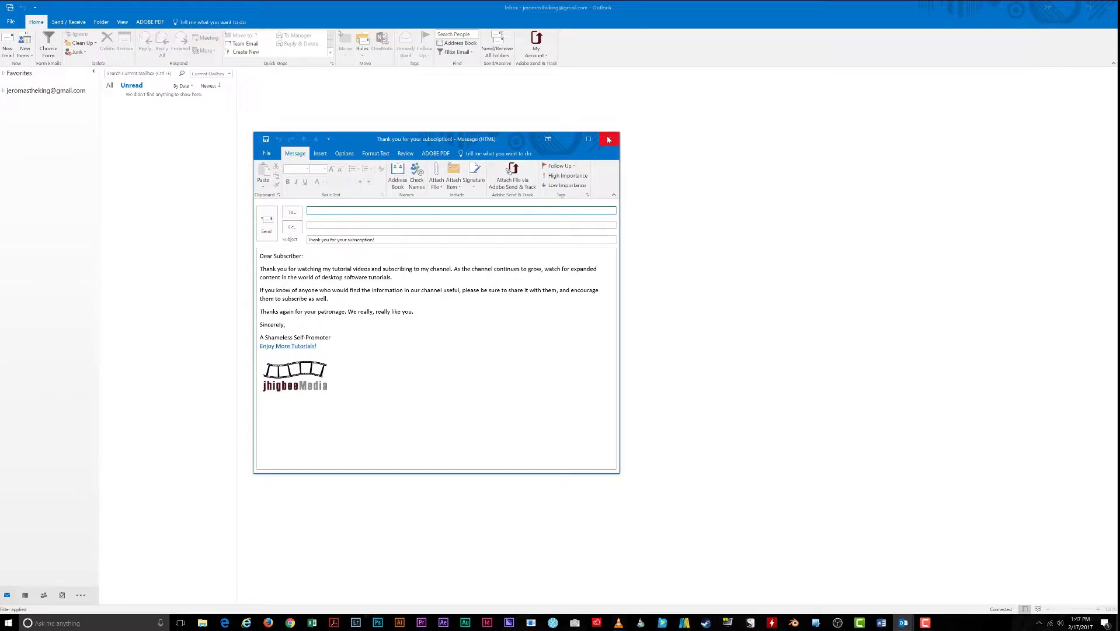
{"action": "left_click", "coordinate": [608, 142]}
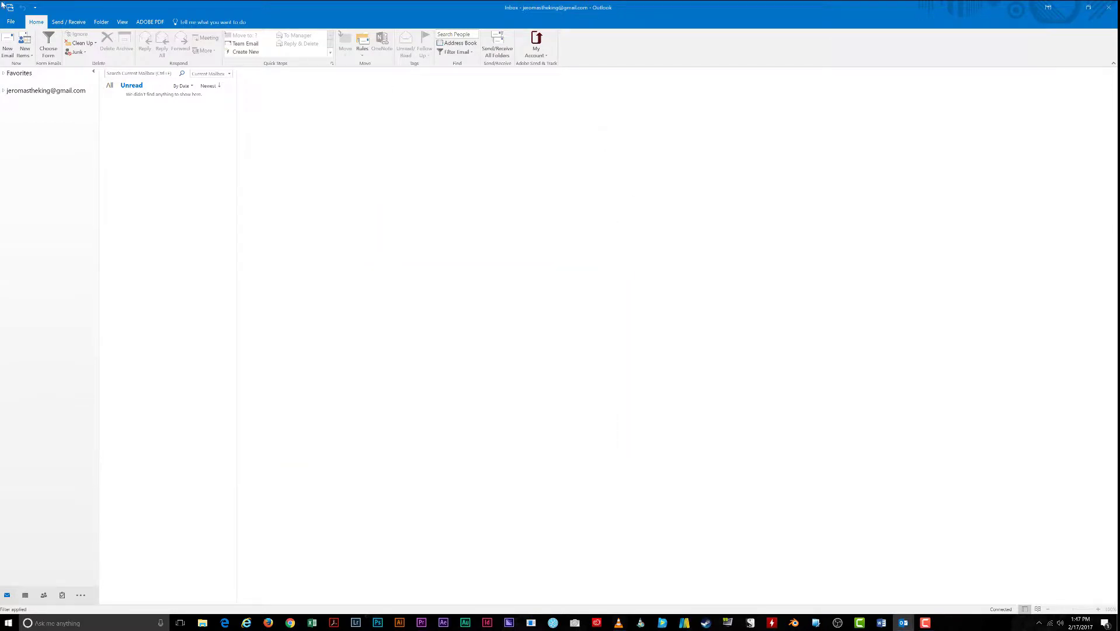
{"action": "left_click", "coordinate": [10, 21]}
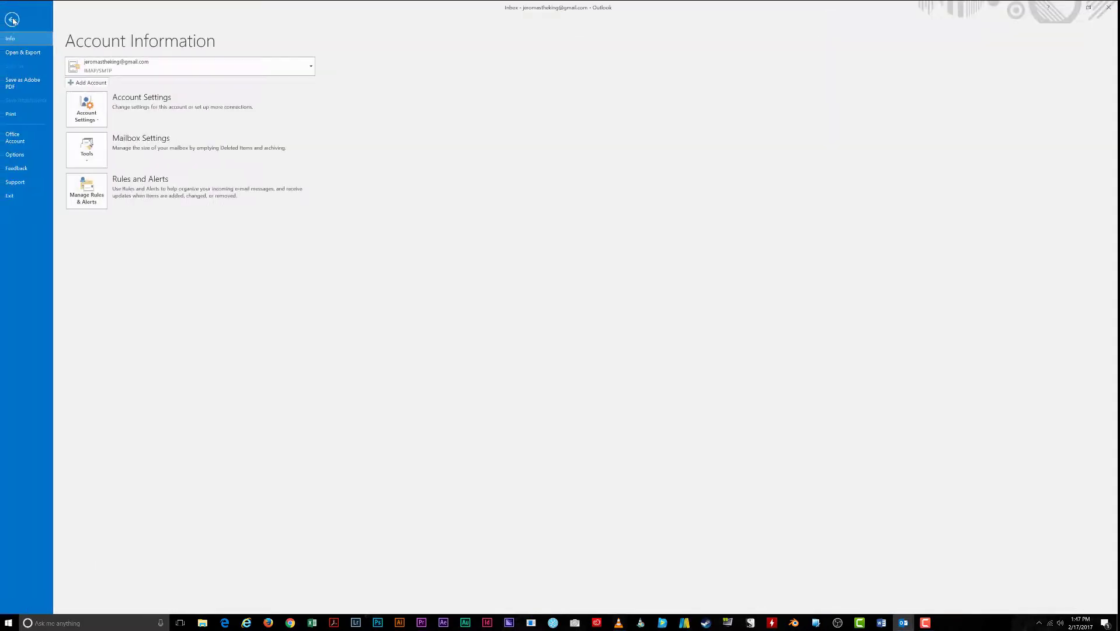
{"action": "left_click", "coordinate": [15, 154]}
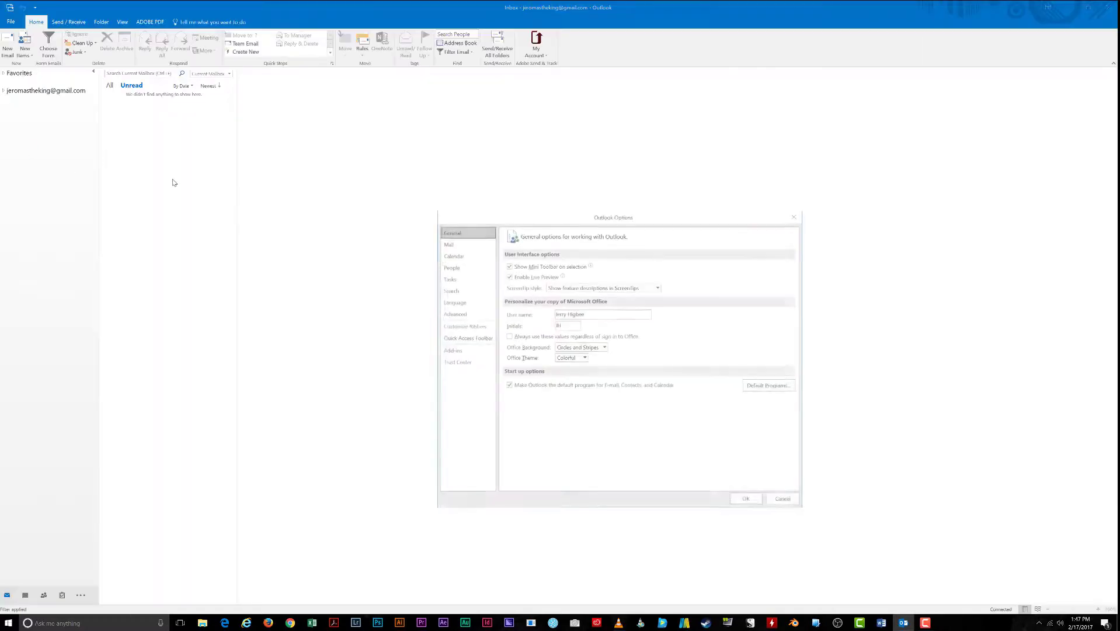
{"action": "left_click", "coordinate": [477, 330]}
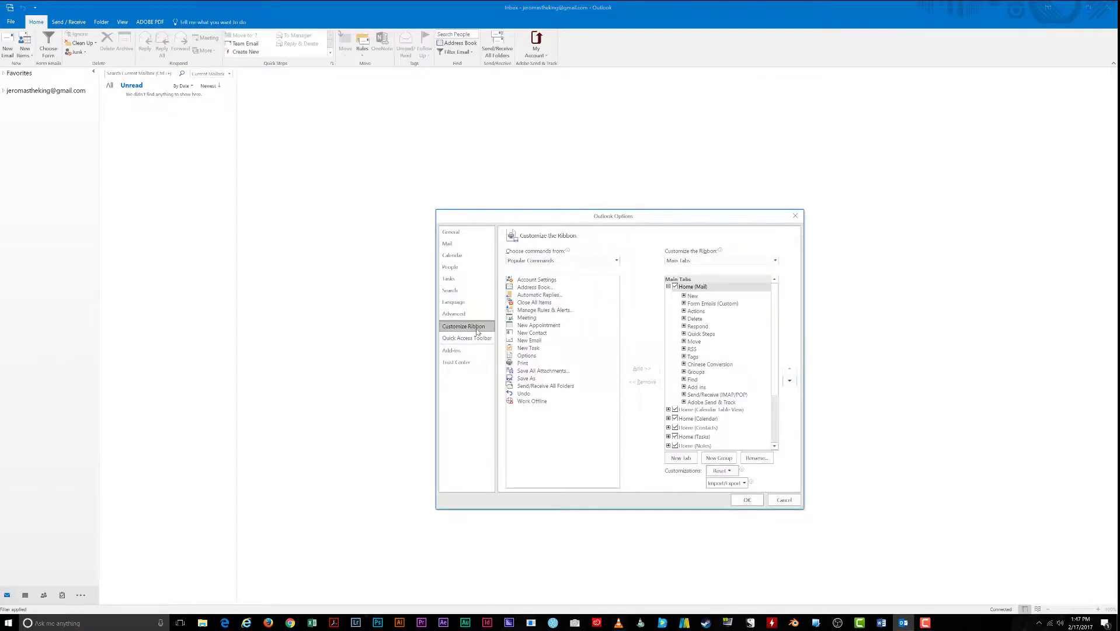
{"action": "left_click", "coordinate": [542, 298]}
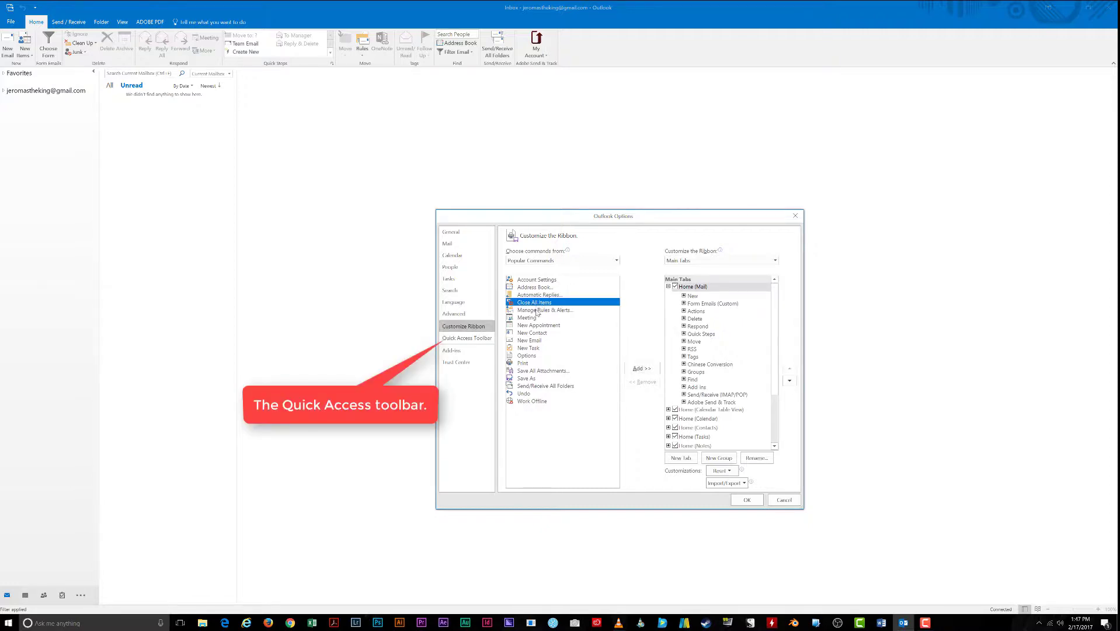
{"action": "left_click", "coordinate": [537, 310]}
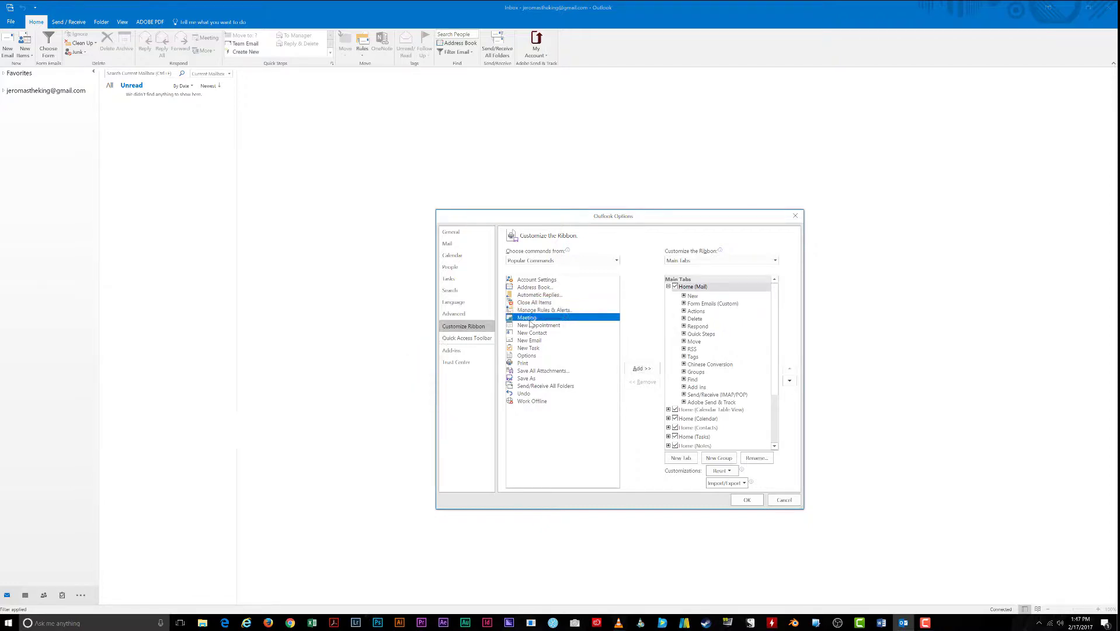
{"action": "left_click", "coordinate": [471, 340]}
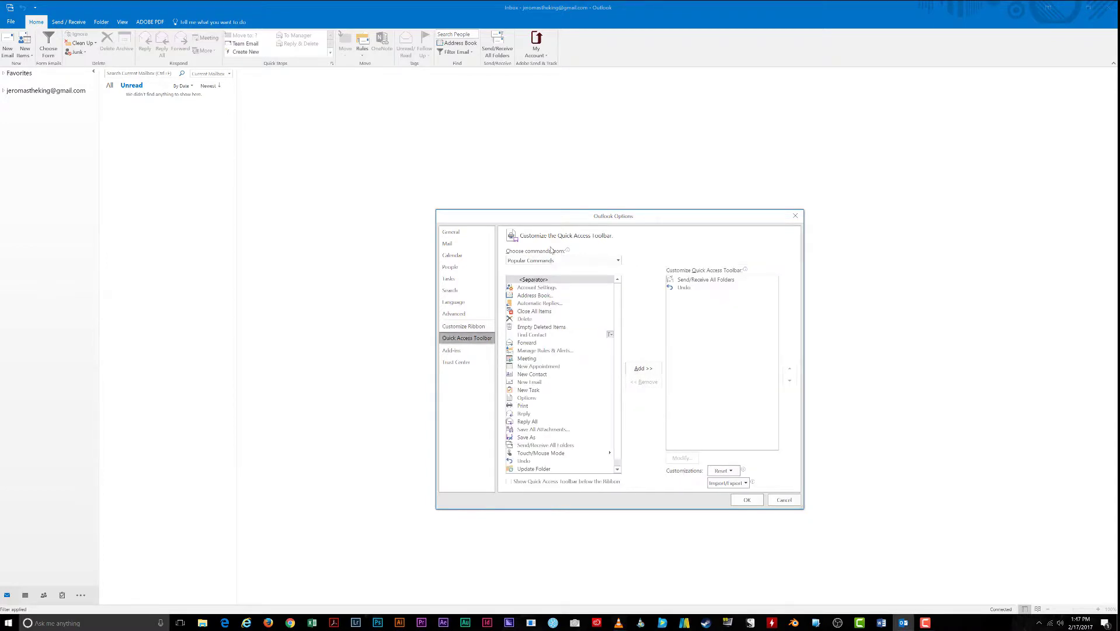
{"action": "left_click", "coordinate": [785, 499]}
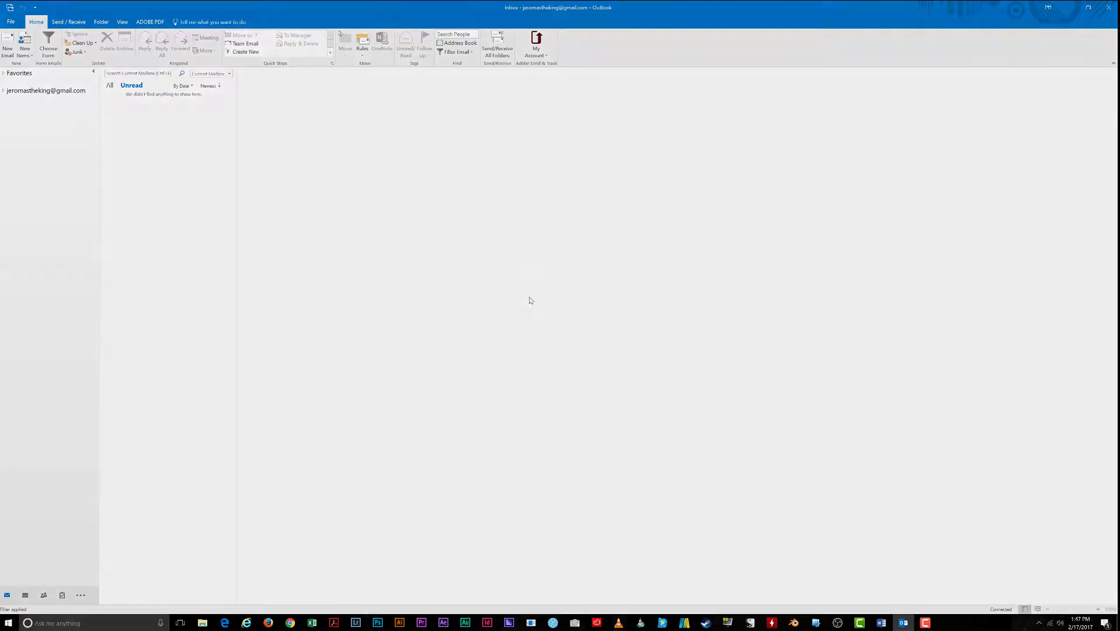